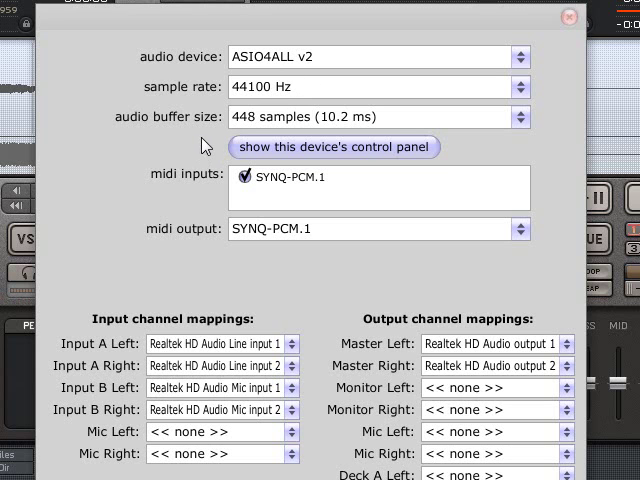
Enable the SYNQ-PCM.1 device in the ASIO4ALL control panel, then close the panel.
left_click(281, 148)
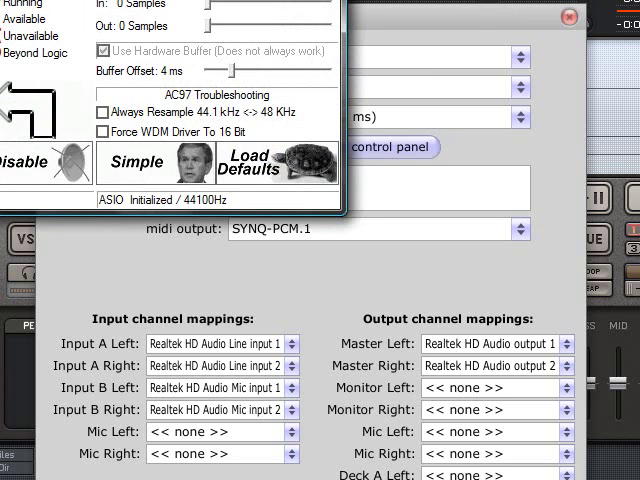
left_click_drag(254, 31, 460, 97)
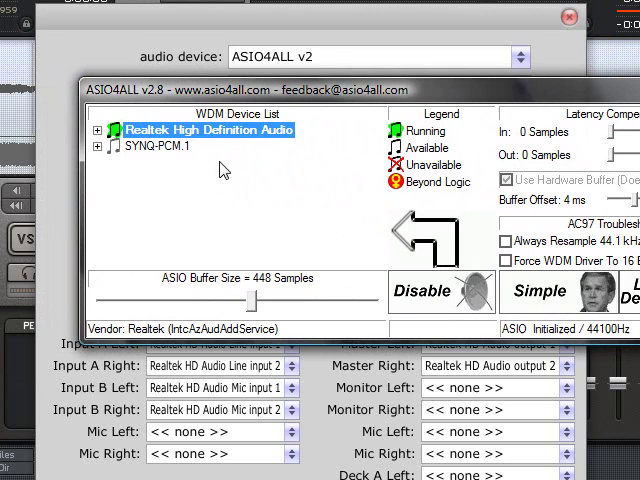
left_click(173, 147)
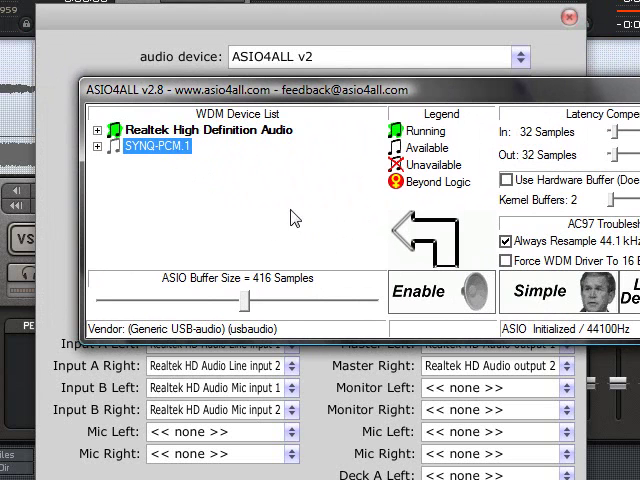
left_click(445, 300)
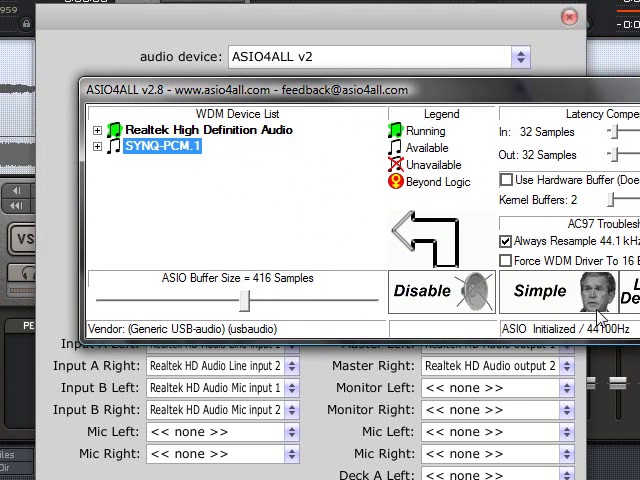
key("Escape")
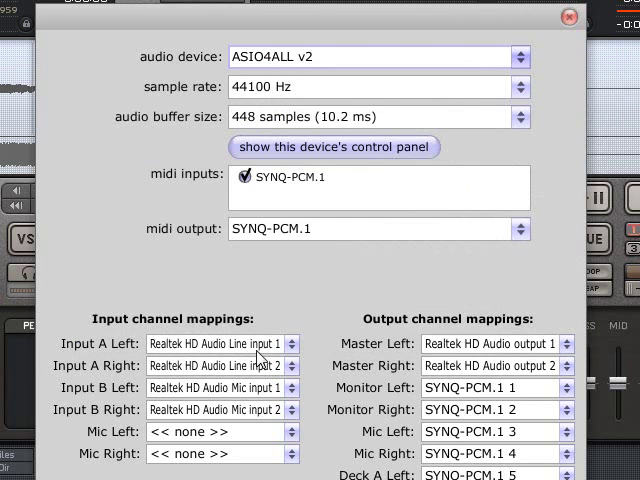
Unassign Input A Left and route Master Left/Right to SYNQ-PCM.1 channels 1 and 2.
left_click(287, 346)
left_click(283, 367)
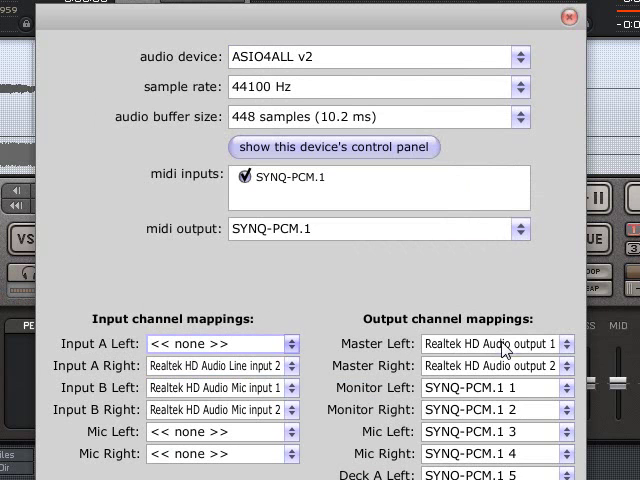
left_click(505, 349)
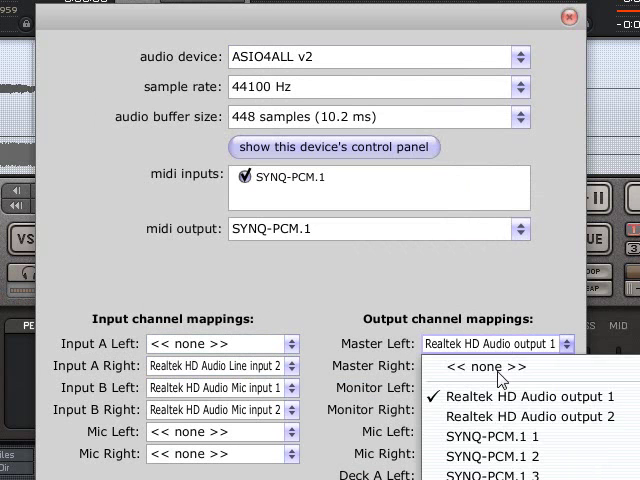
left_click(503, 440)
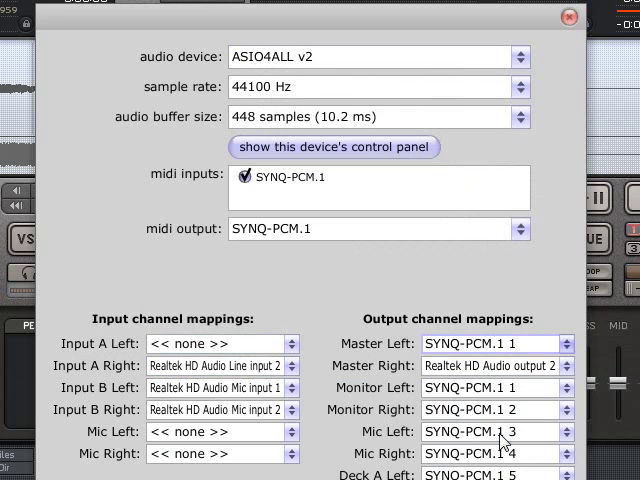
left_click(496, 372)
left_click(478, 477)
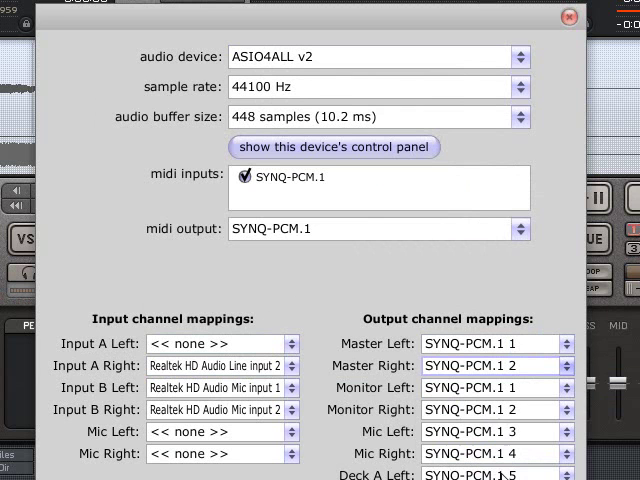
Route Monitor Left/Right outputs to SYNQ-PCM.1 channels 5 and 6.
left_click(508, 394)
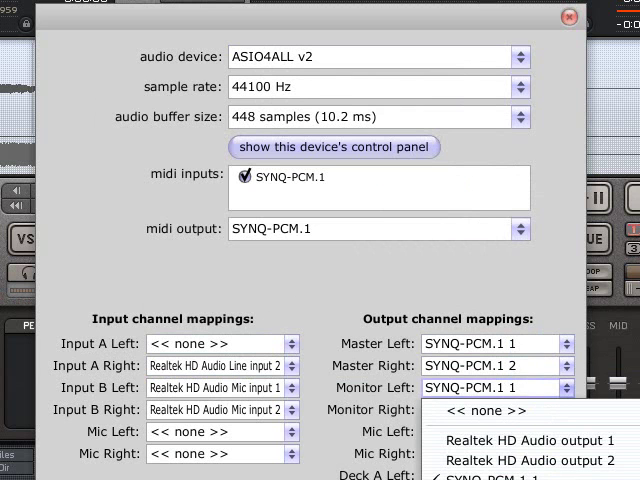
left_click(490, 478)
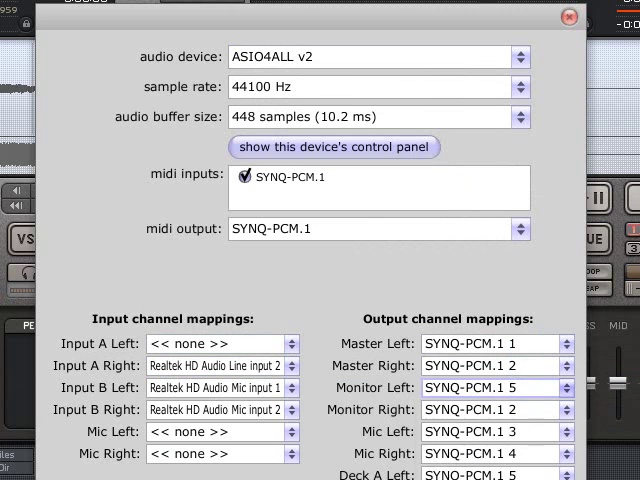
left_click(506, 413)
left_click(500, 478)
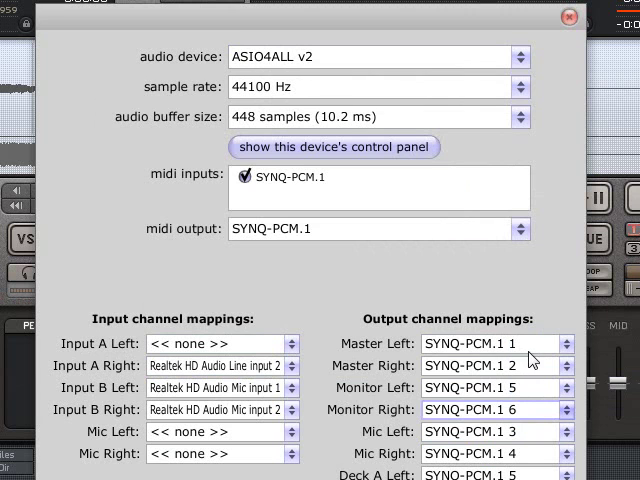
left_click(516, 436)
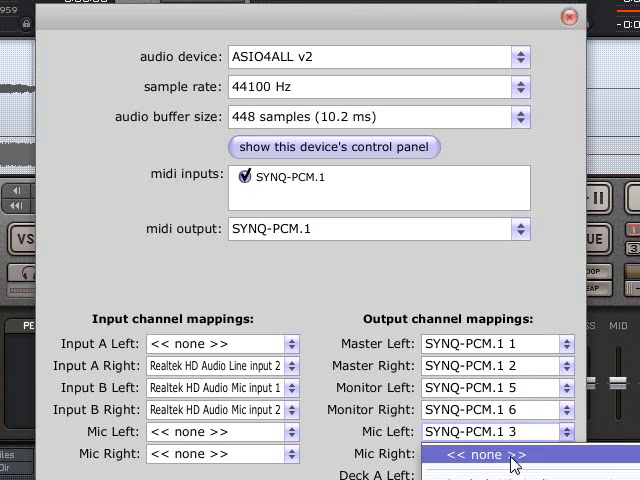
Set the Mic Left/Right and Deck A Left/Right outputs to none.
left_click(514, 461)
left_click(509, 475)
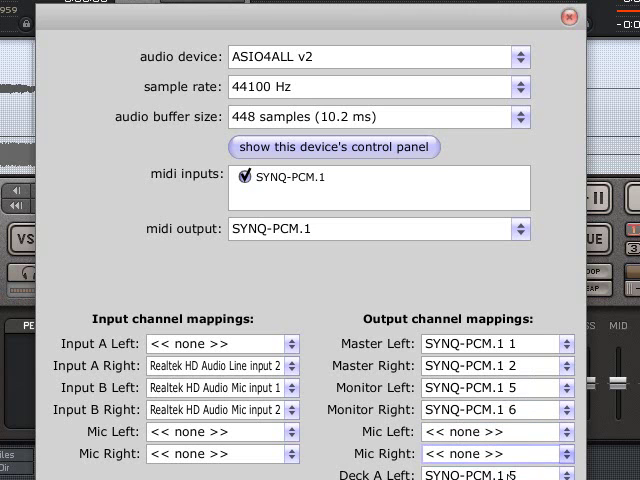
left_click(506, 475)
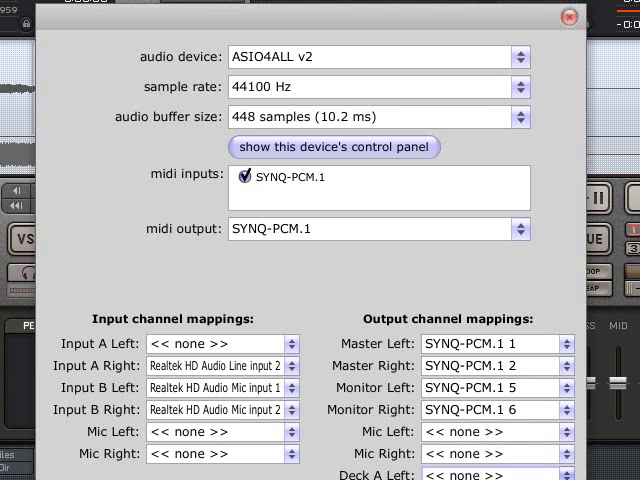
left_click_drag(445, 32, 445, 2)
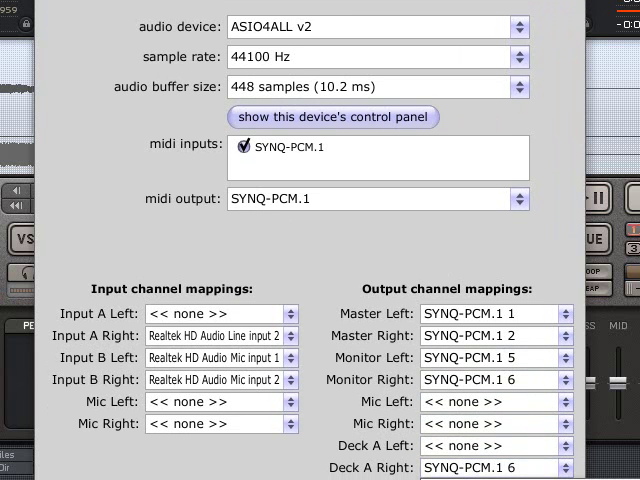
left_click(470, 473)
Set the Input A Right and Input B Left inputs to none.
left_click(261, 336)
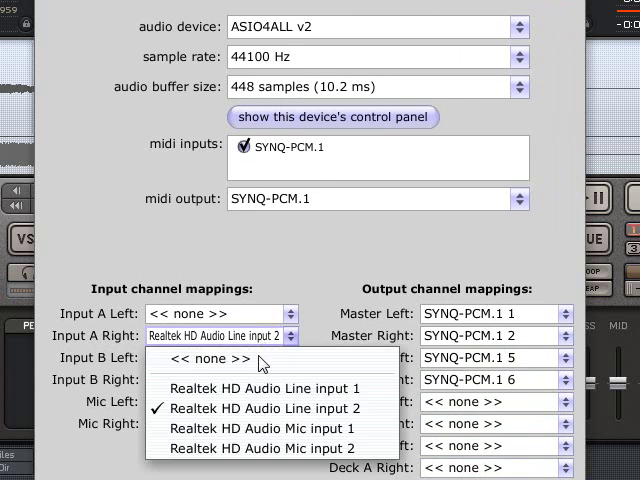
left_click(261, 361)
left_click(261, 379)
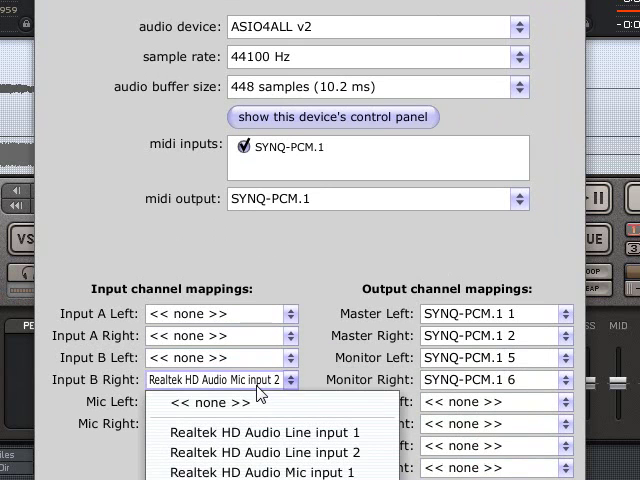